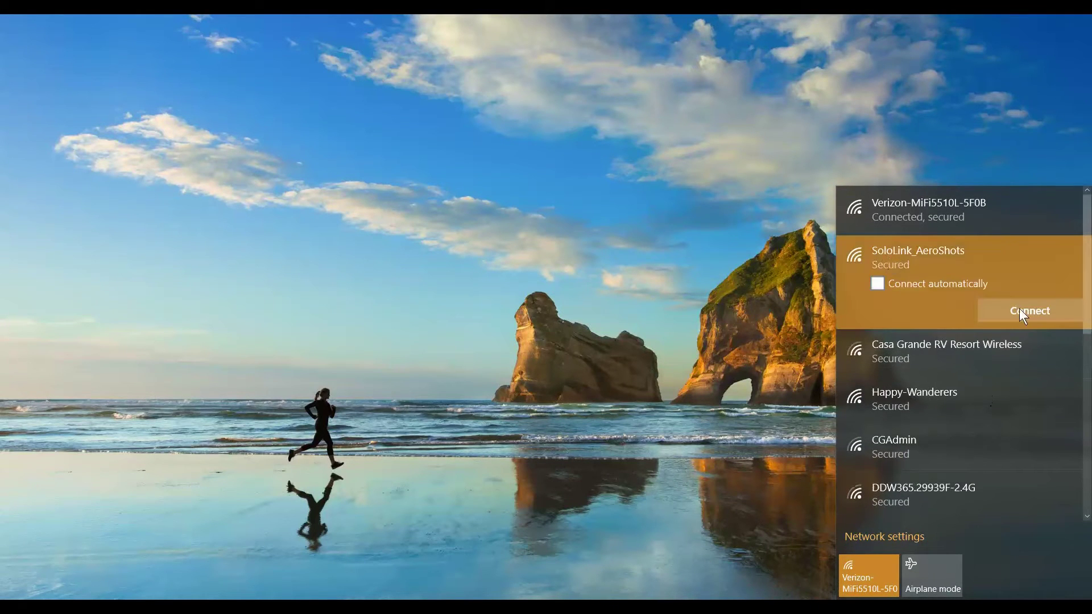
- Join the SoloLink_AeroShots Wi-Fi network and bring up Bitvise SSH Client
left_click(1029, 312)
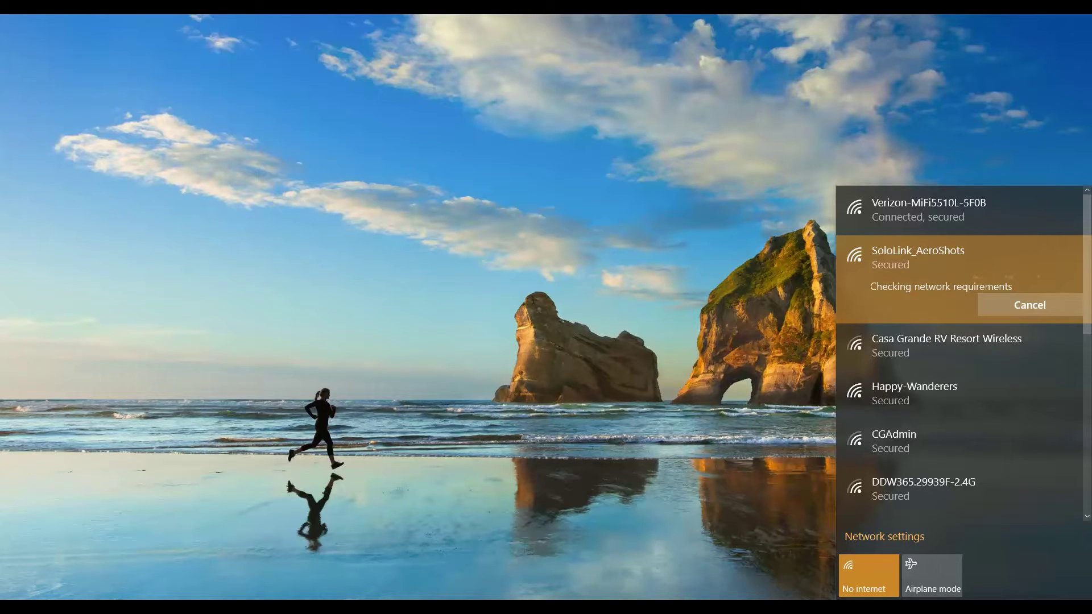
mouse_move(613, 607)
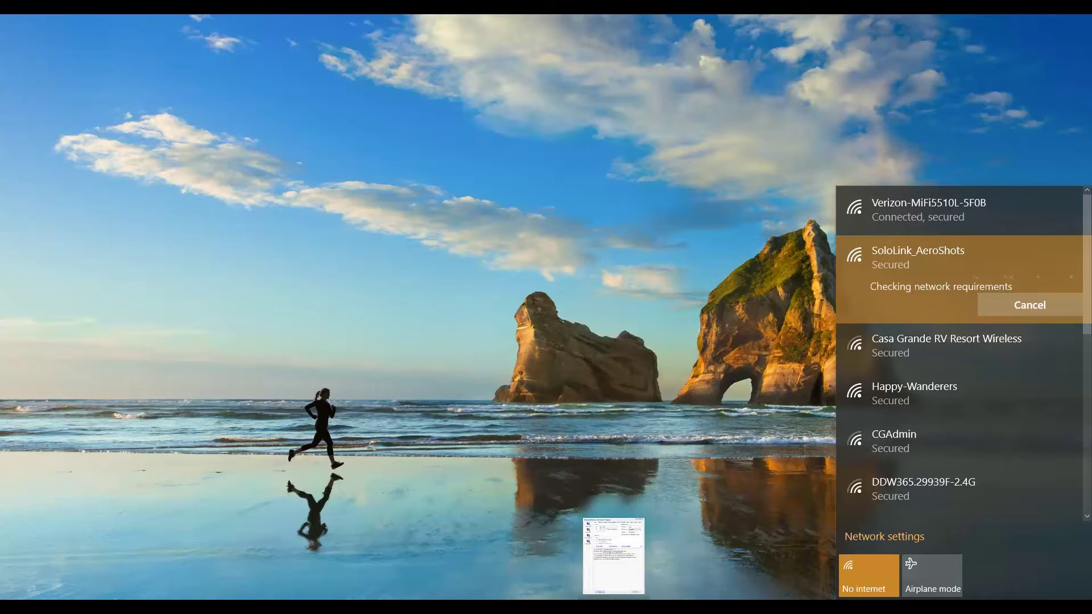
left_click(613, 607)
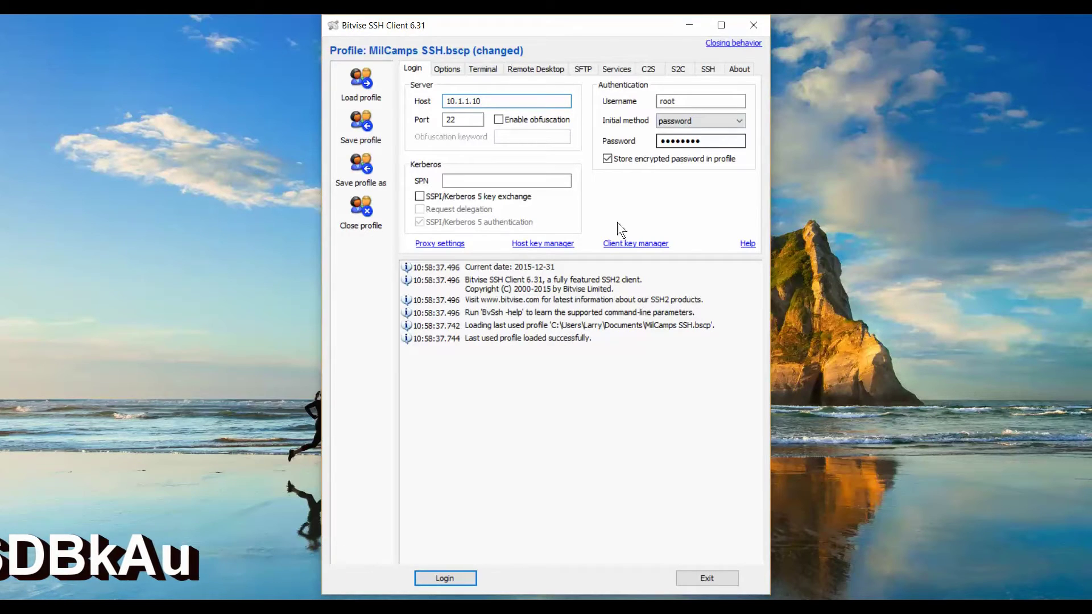
- Log in to the Solo at 10.1.1.10 on port 22 with the MilCamps profile
left_click(447, 579)
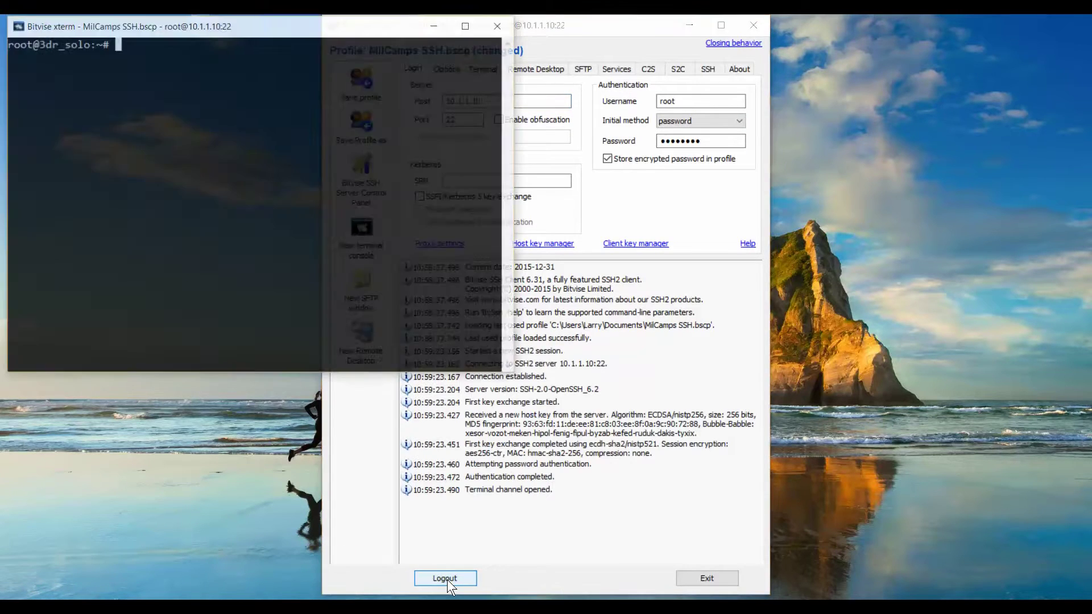
- Run 'loadLog.py latest' to pull the newest Solo log, log 211
type("l")
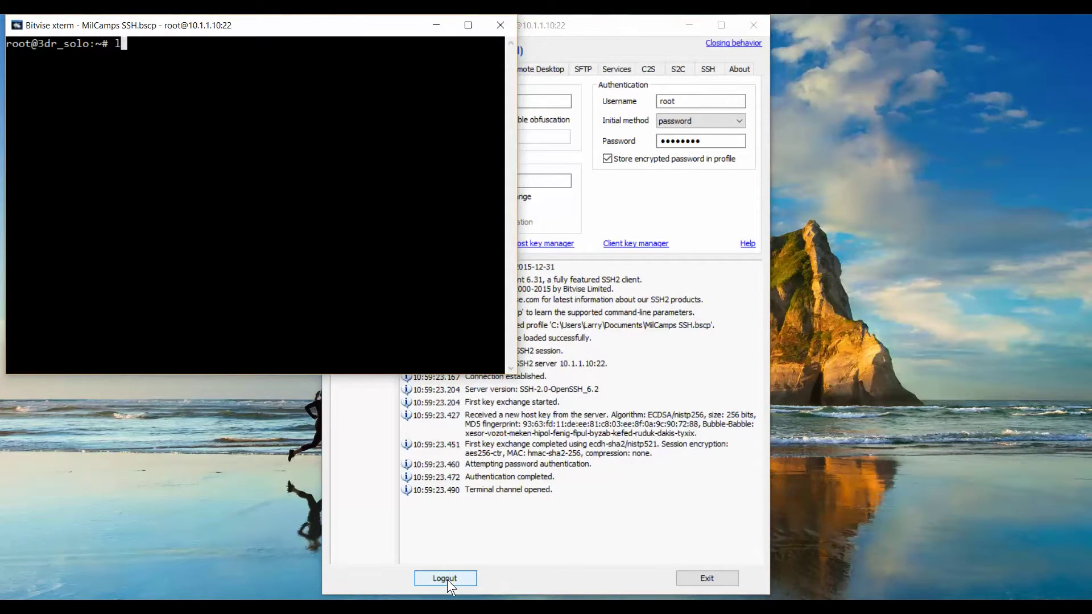
type("oadLog.py la")
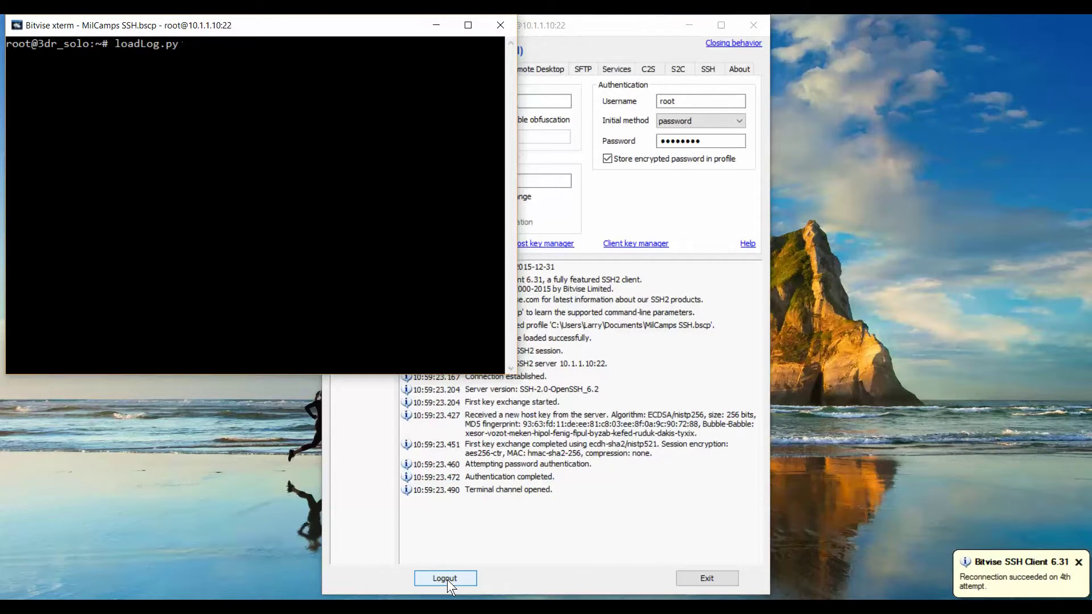
type("test")
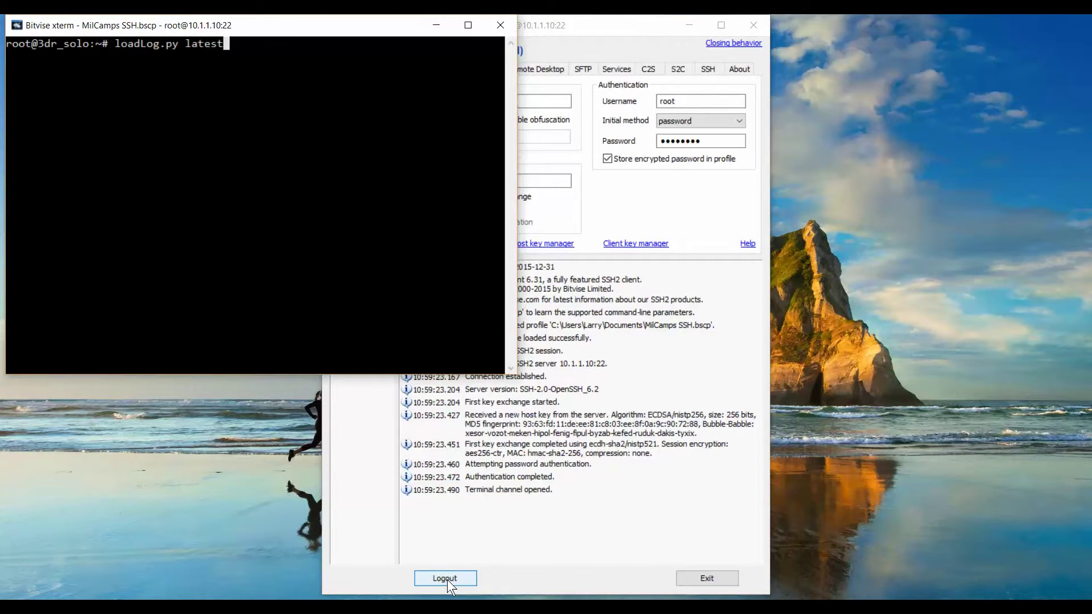
key("Return")
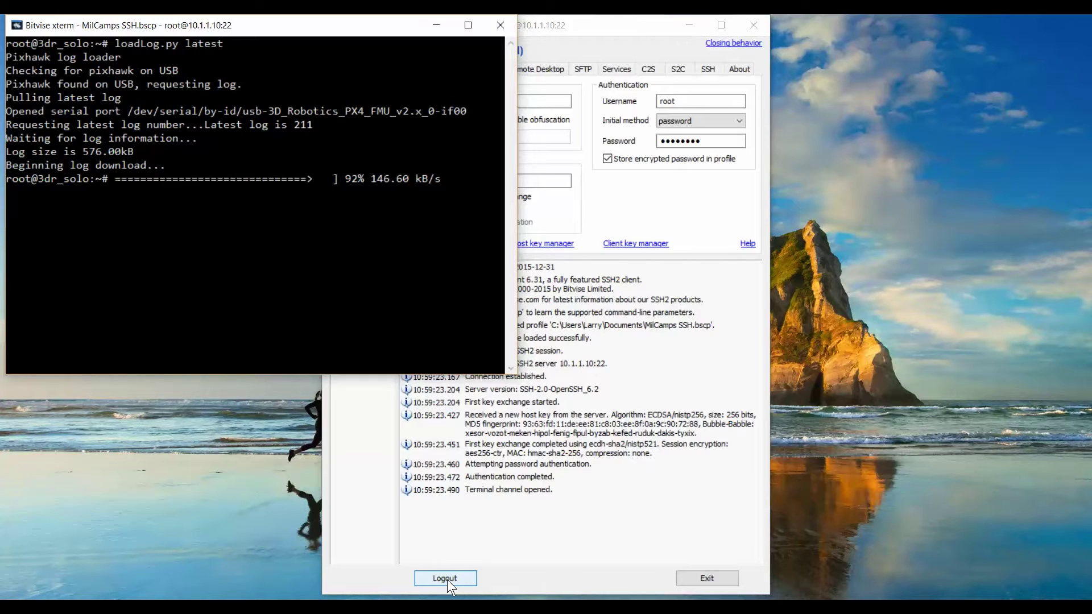
- Download log 203 with 'loadLog.py 203', then exit the shell session
type("loadLog.py 203")
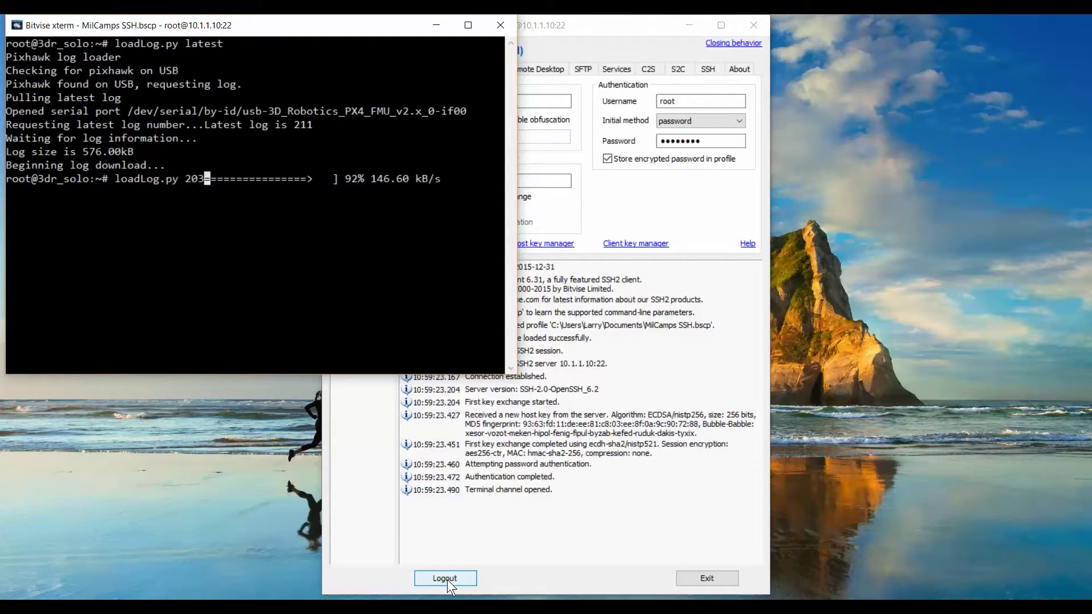
key("Return")
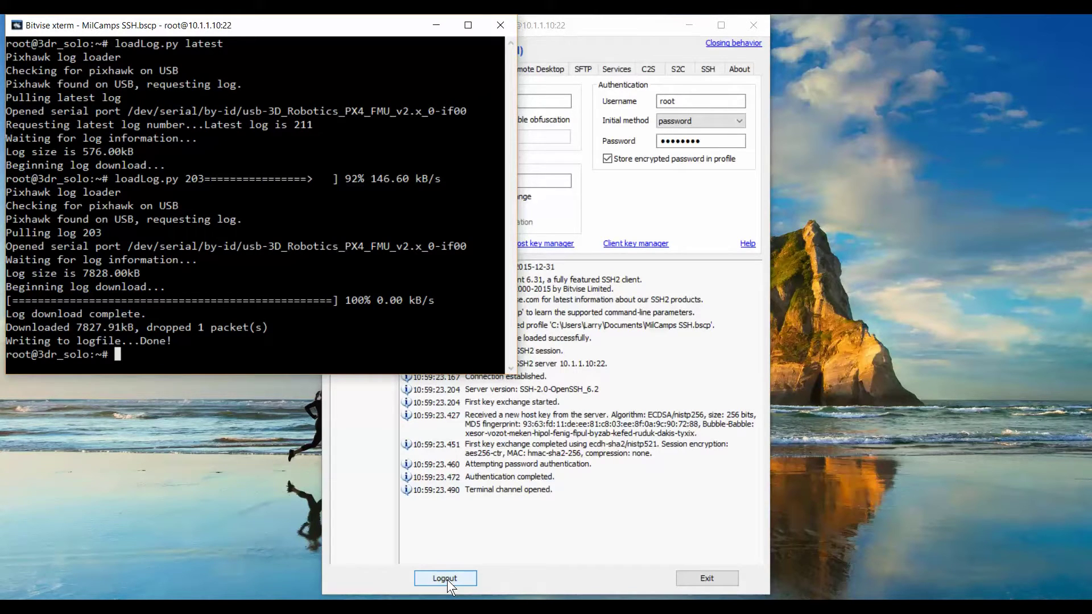
type("exit")
key("Return")
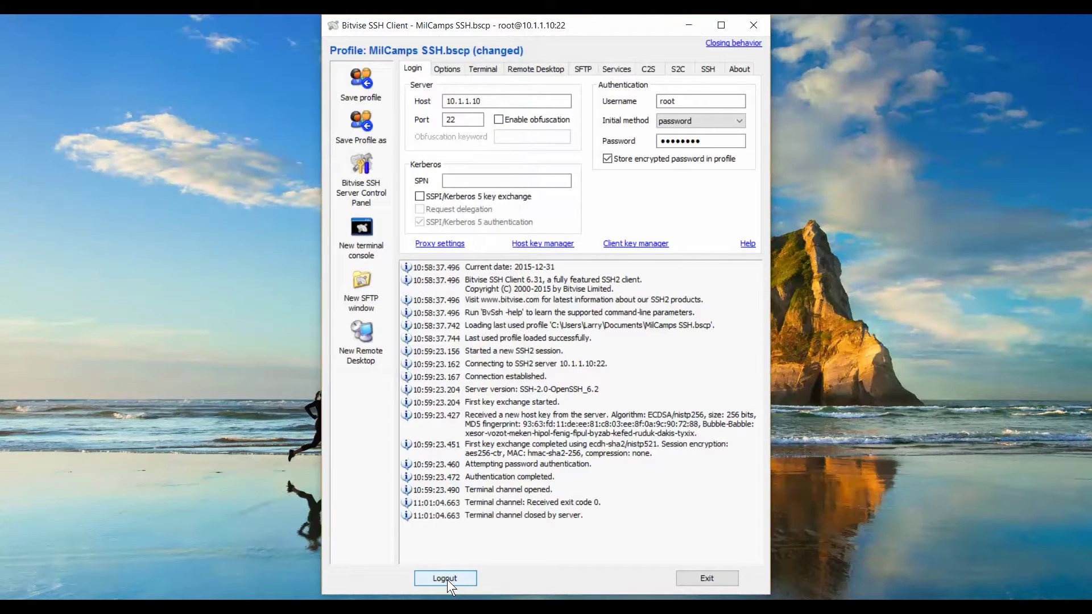
- Open an SFTP window and browse the remote side up to /log, showing log203.bin, log210.bin and log211.bin
left_click(361, 280)
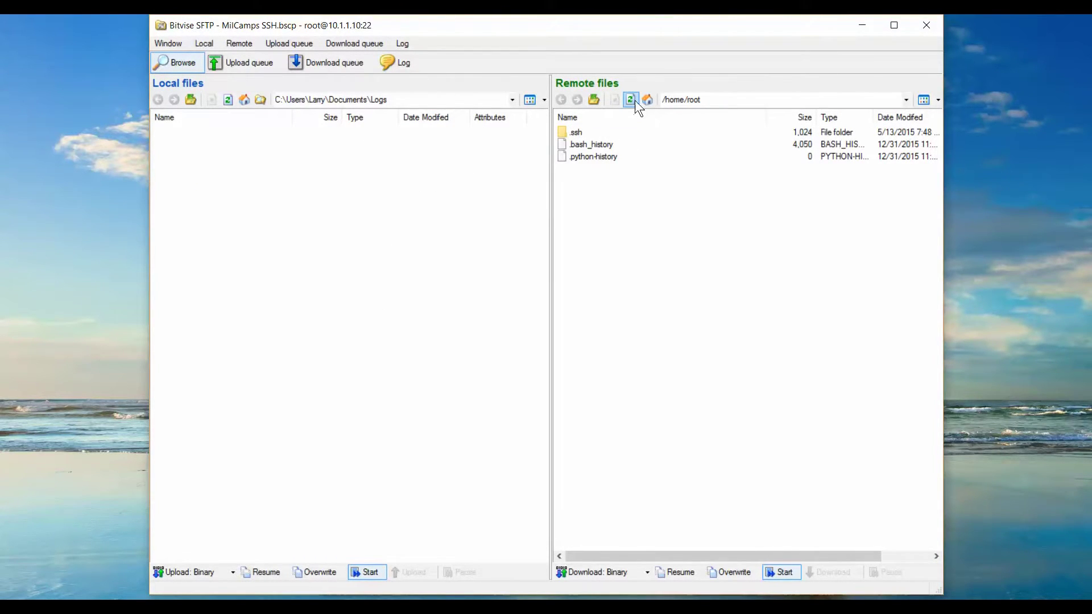
left_click(594, 100)
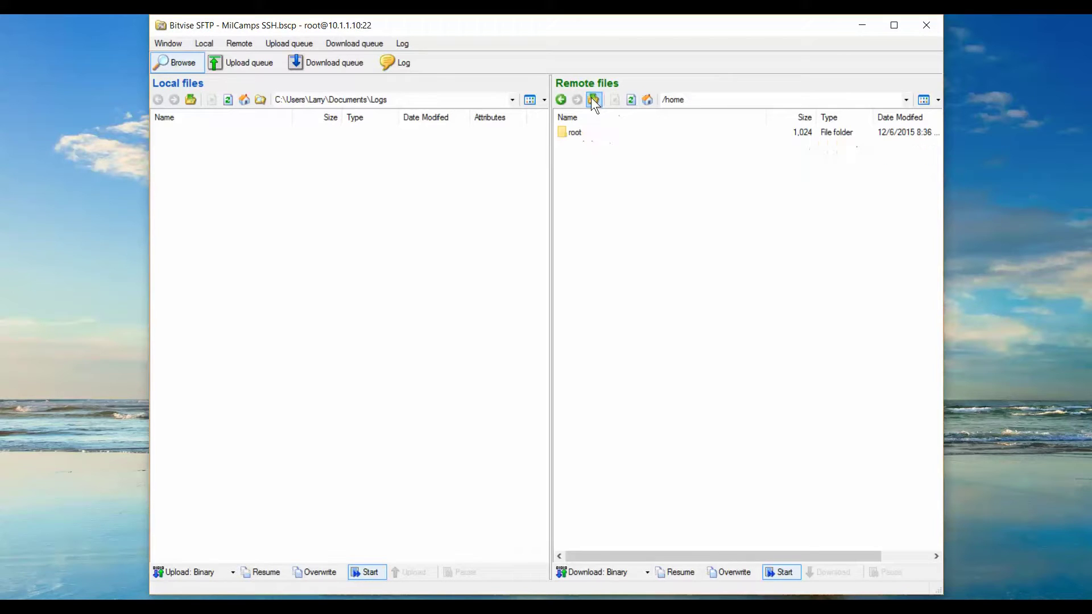
left_click(594, 101)
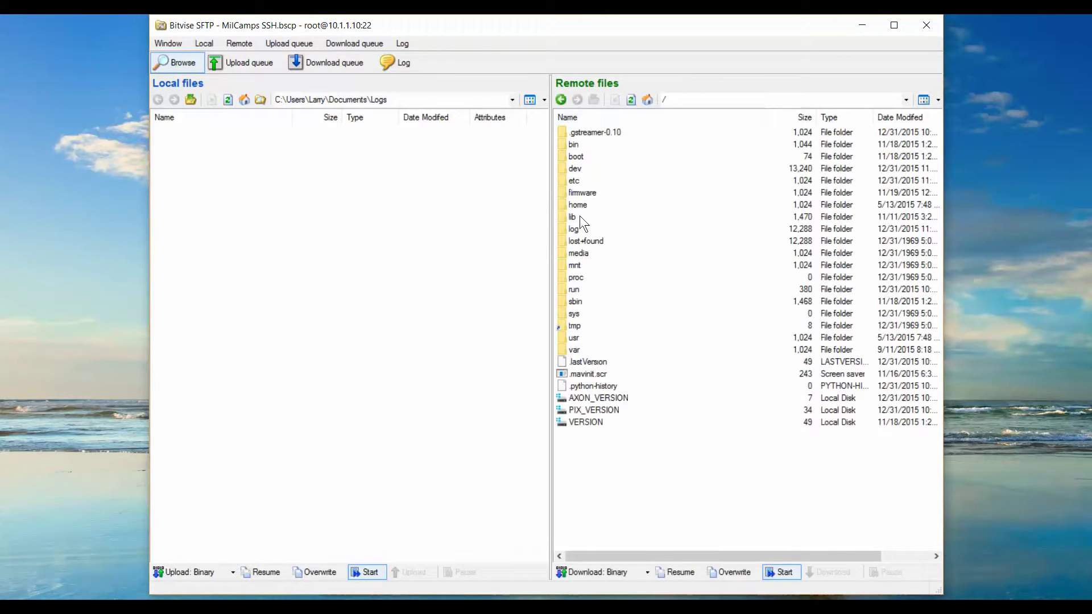
double_click(569, 228)
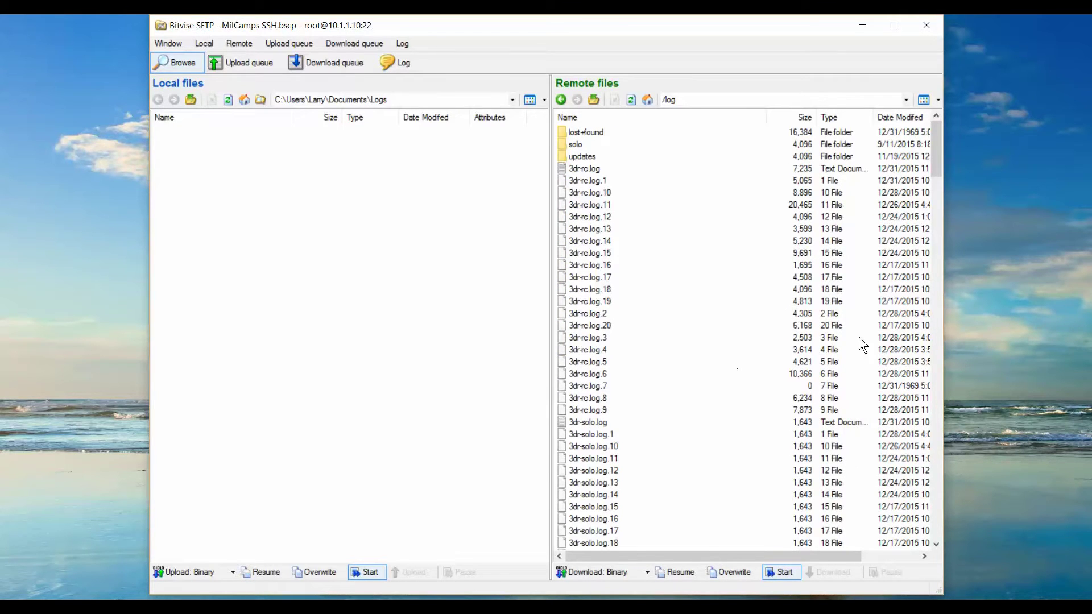
left_click_drag(933, 155, 942, 398)
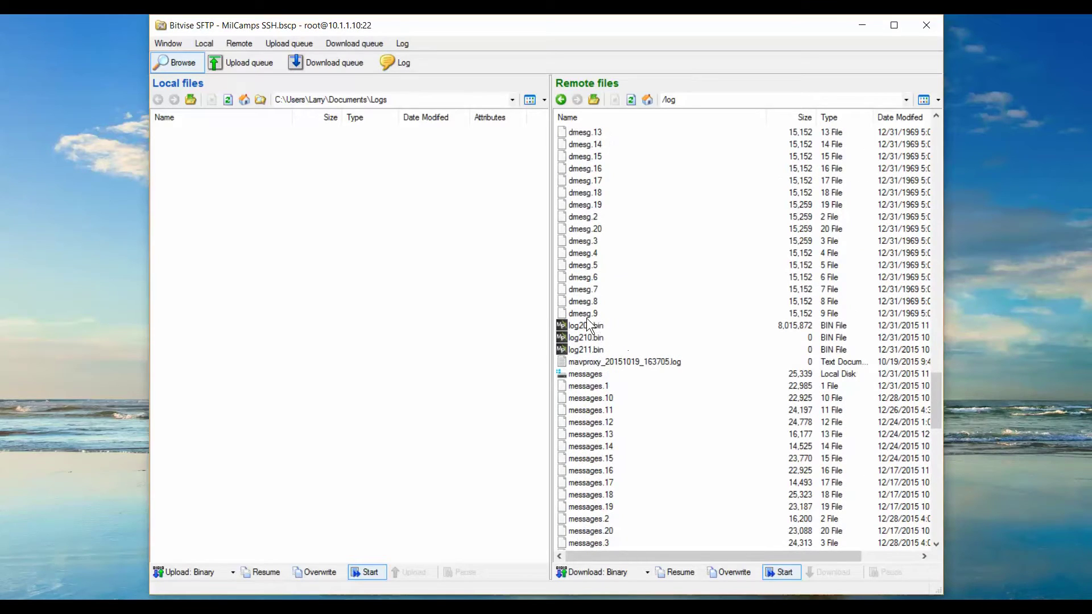
- Copy log203.bin to the local Logs folder, erase the three remote .bin logs, and disconnect
left_click(577, 327)
left_click_drag(463, 339, 463, 339)
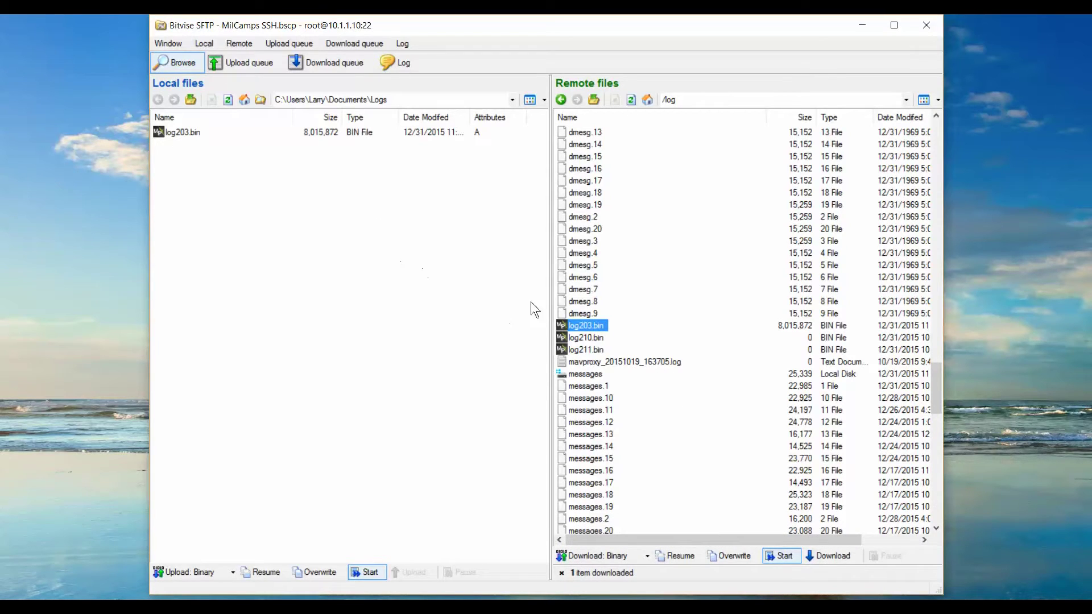
right_click(586, 348)
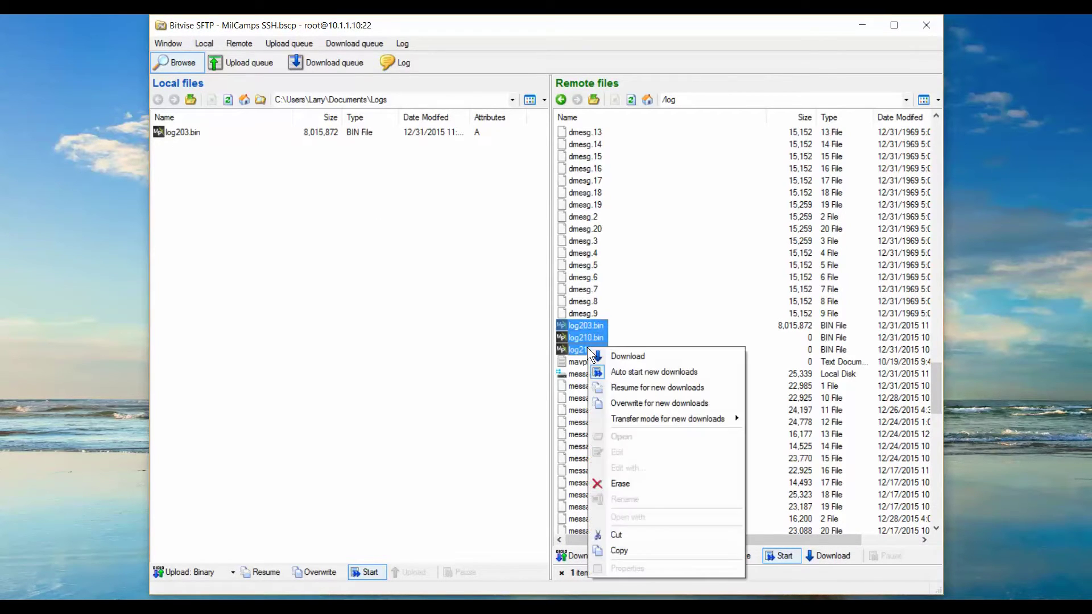
left_click(637, 483)
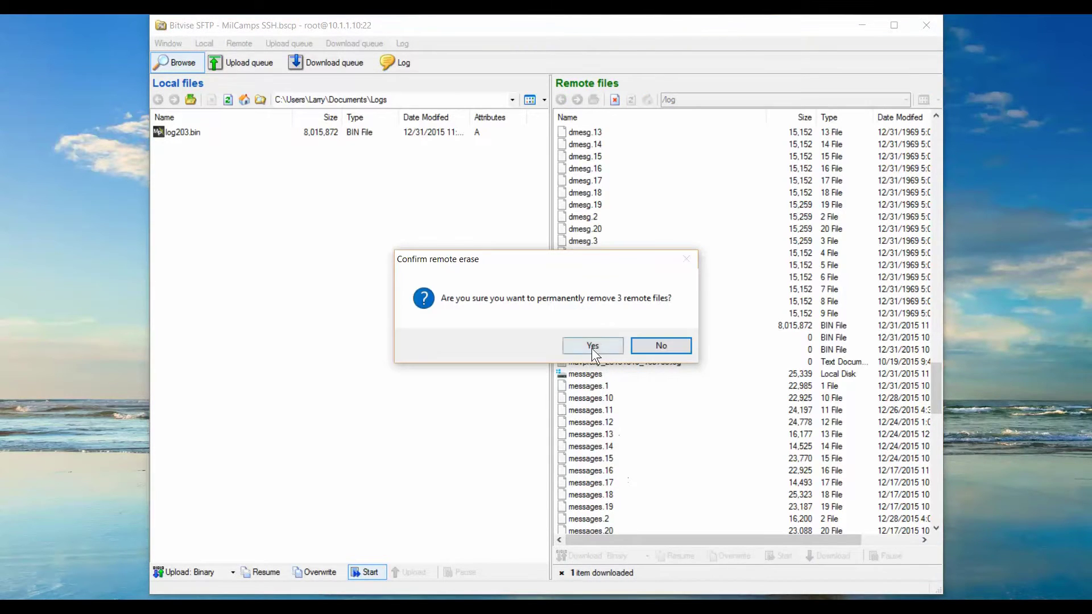
left_click(592, 346)
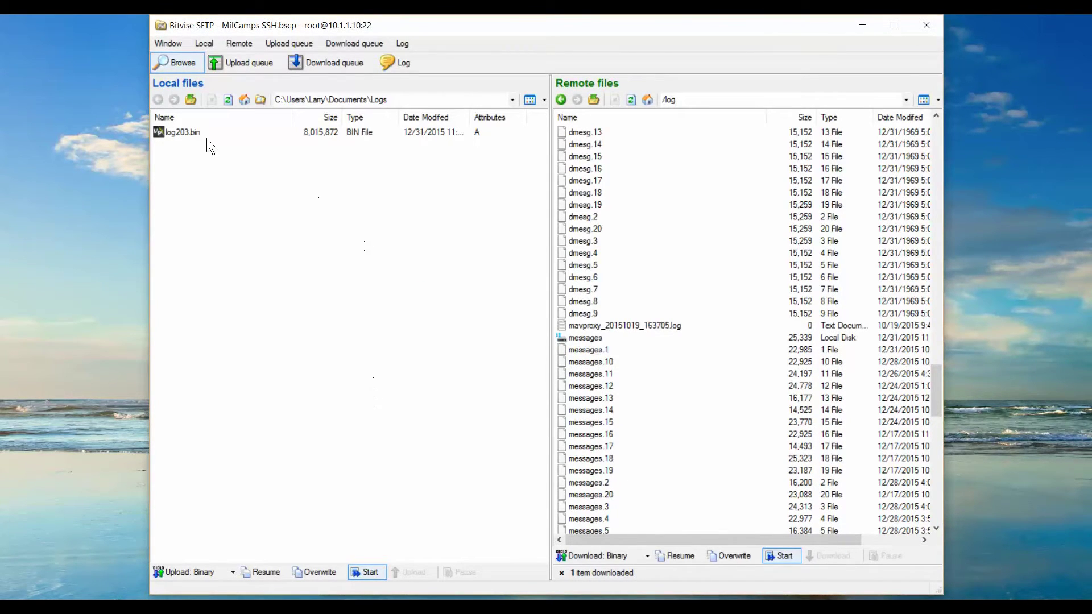
left_click(927, 26)
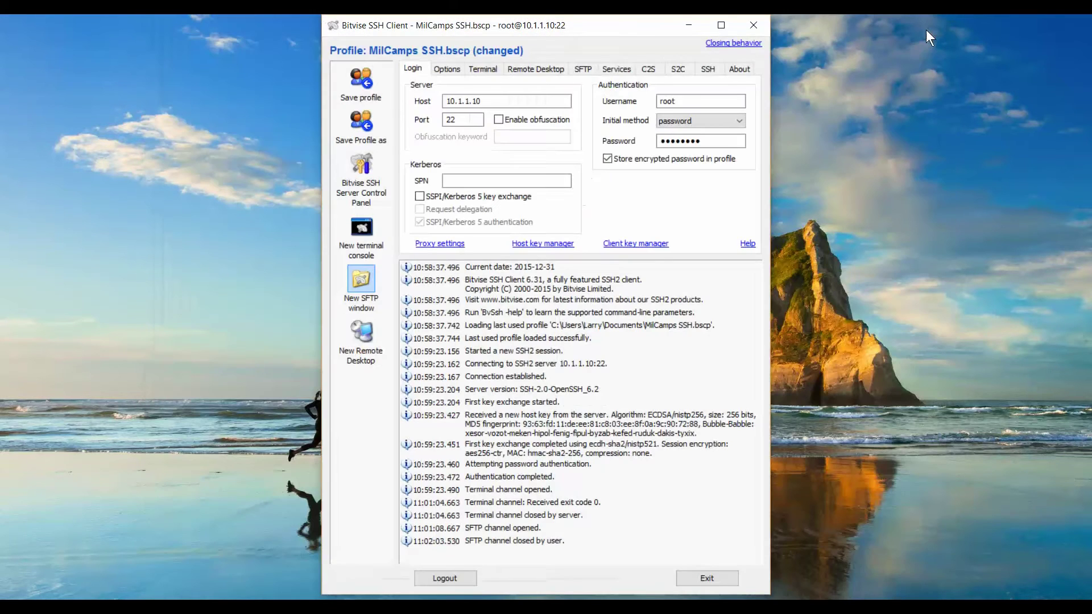
left_click(454, 580)
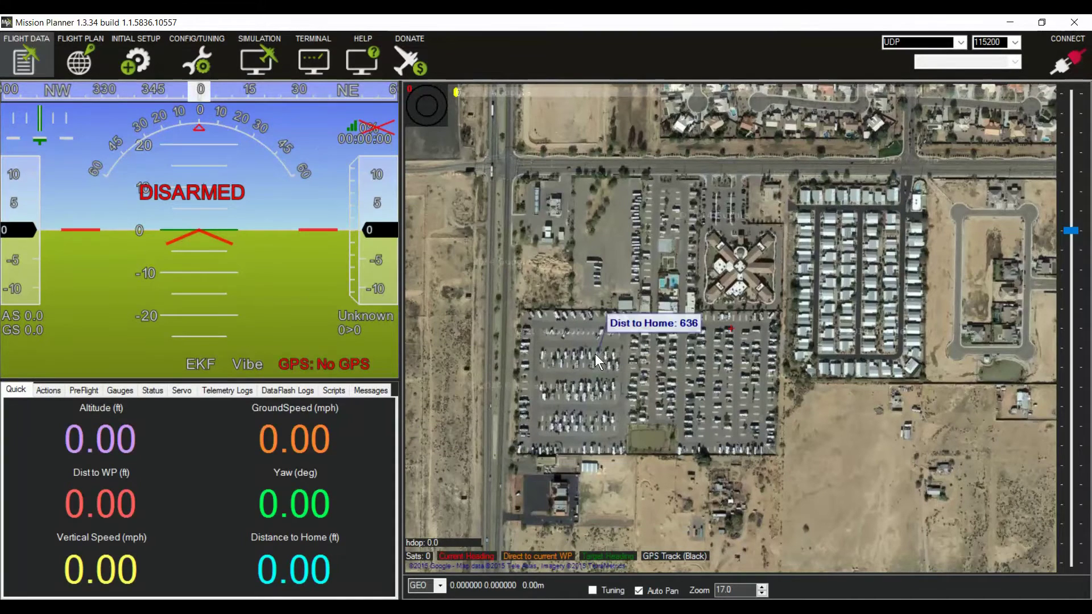
- Load log203.bin from Documents\Logs into Mission Planner's Log Browser via Review a Log
left_click(285, 390)
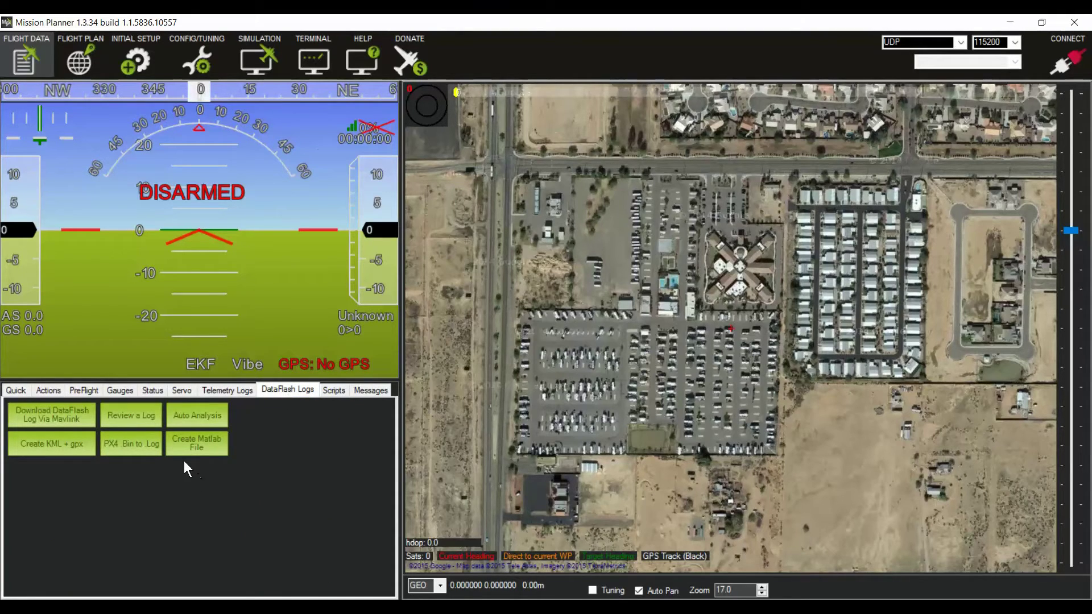
left_click(128, 418)
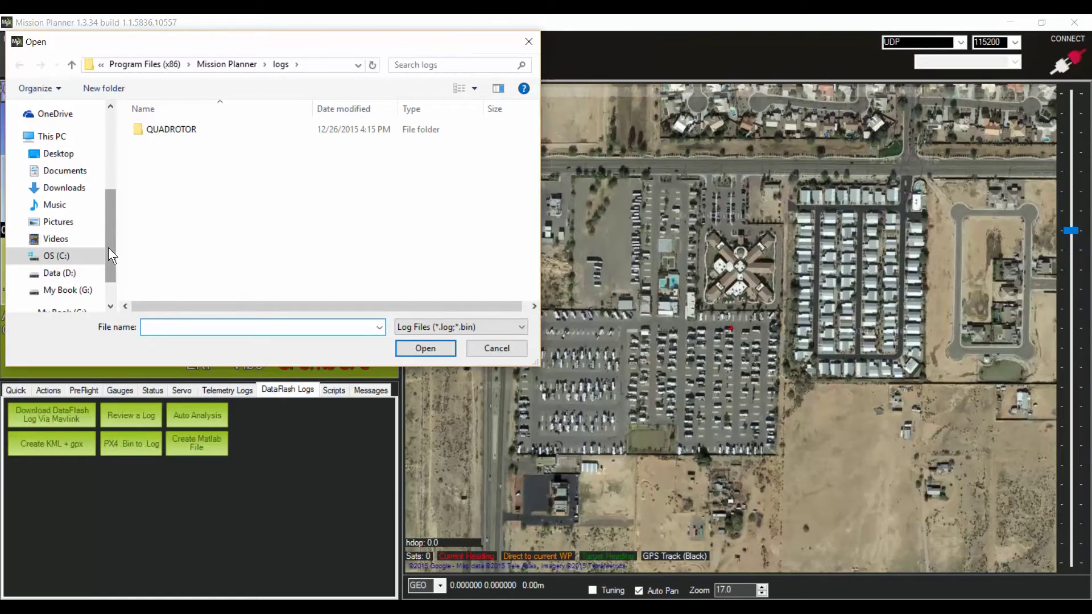
left_click(70, 171)
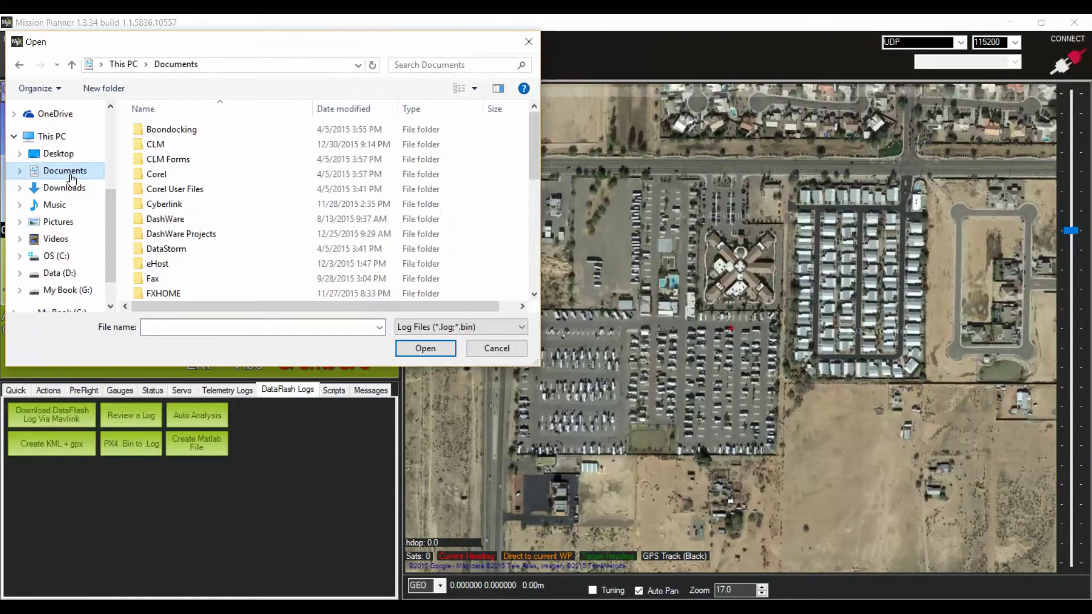
scroll(211, 278, "down", 3)
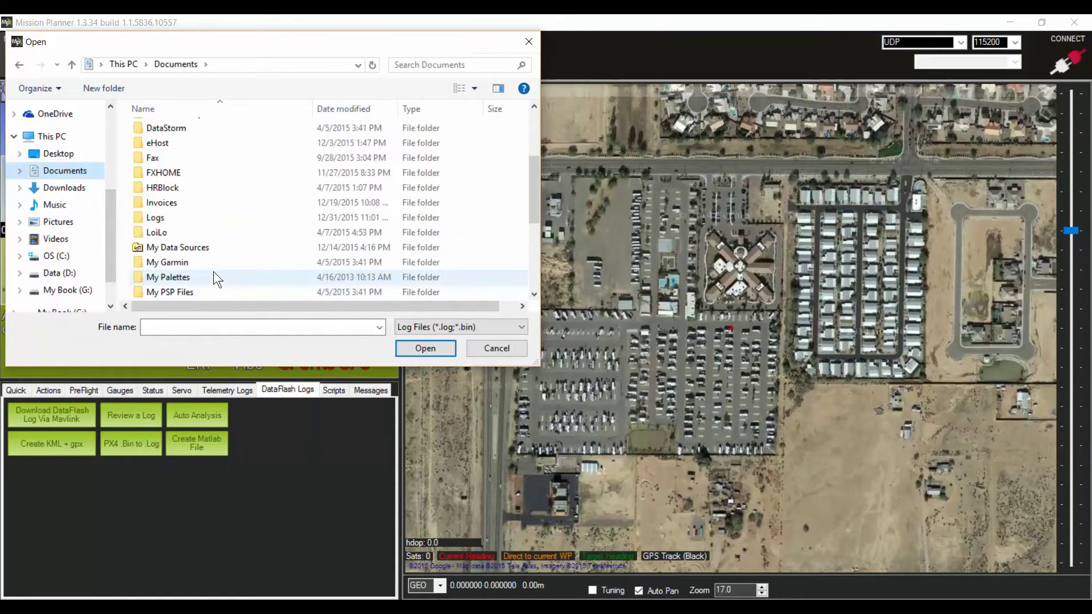
double_click(158, 220)
double_click(157, 131)
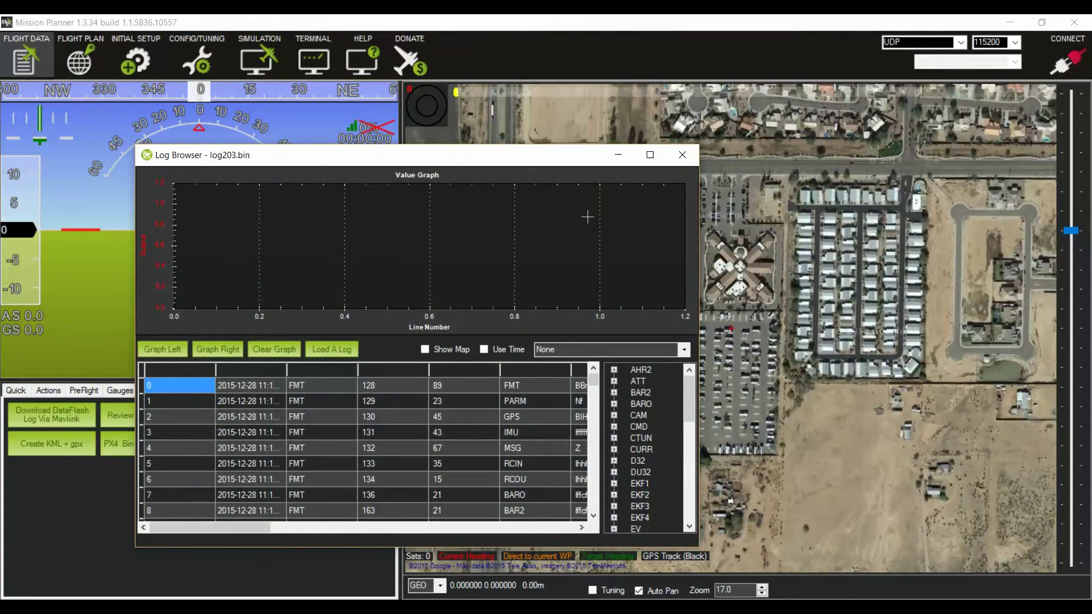
- Maximize the Log Browser and graph the Vibrations preset, then the Battery Issues preset
left_click(651, 158)
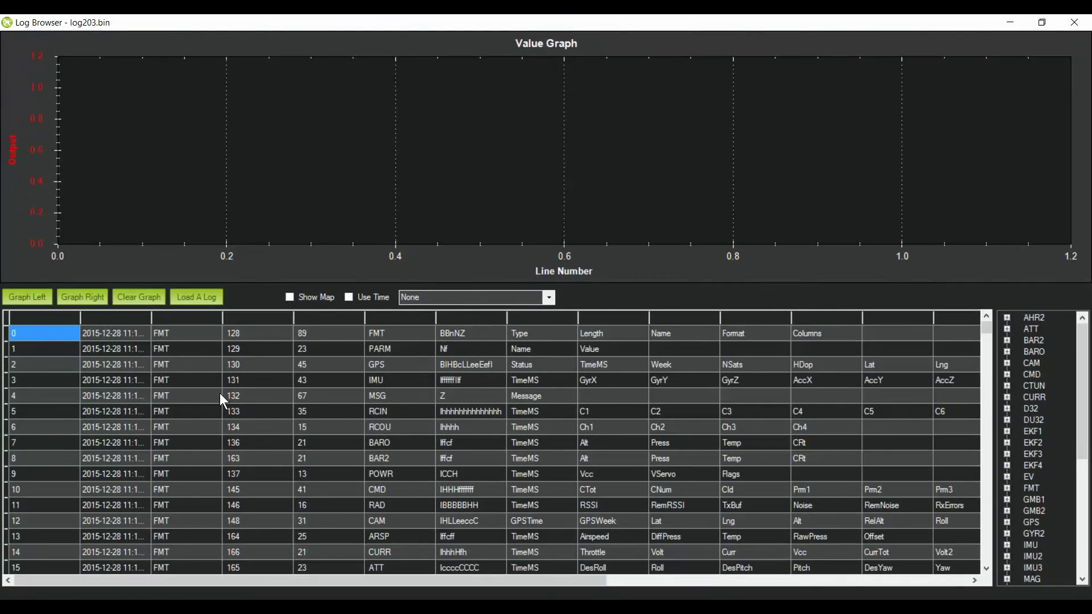
mouse_move(985, 329)
left_mouse_down()
mouse_move(988, 393)
mouse_move(986, 318)
left_mouse_up()
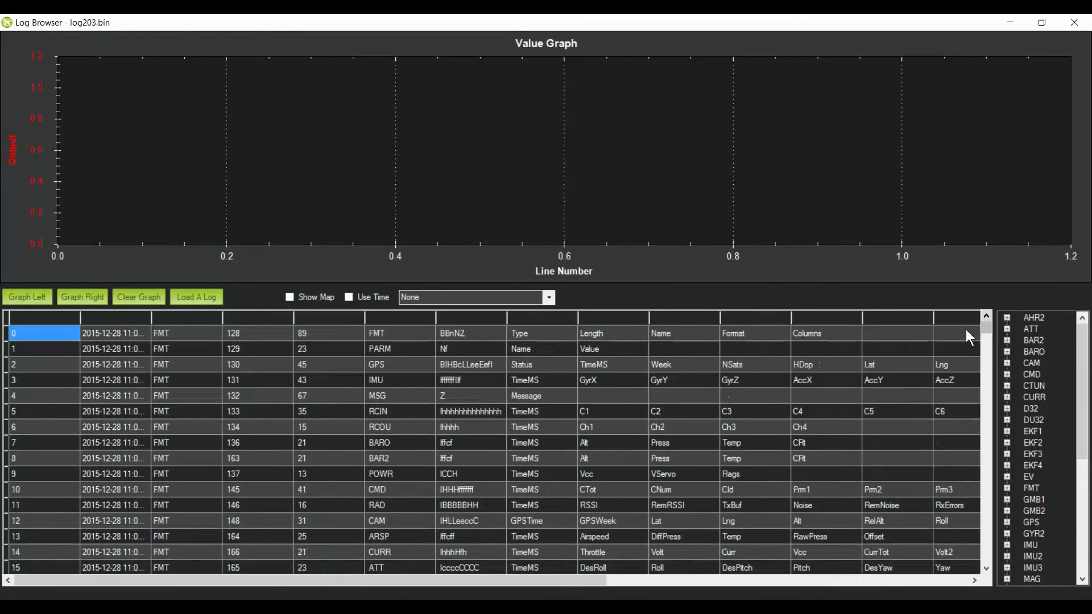
left_click(550, 298)
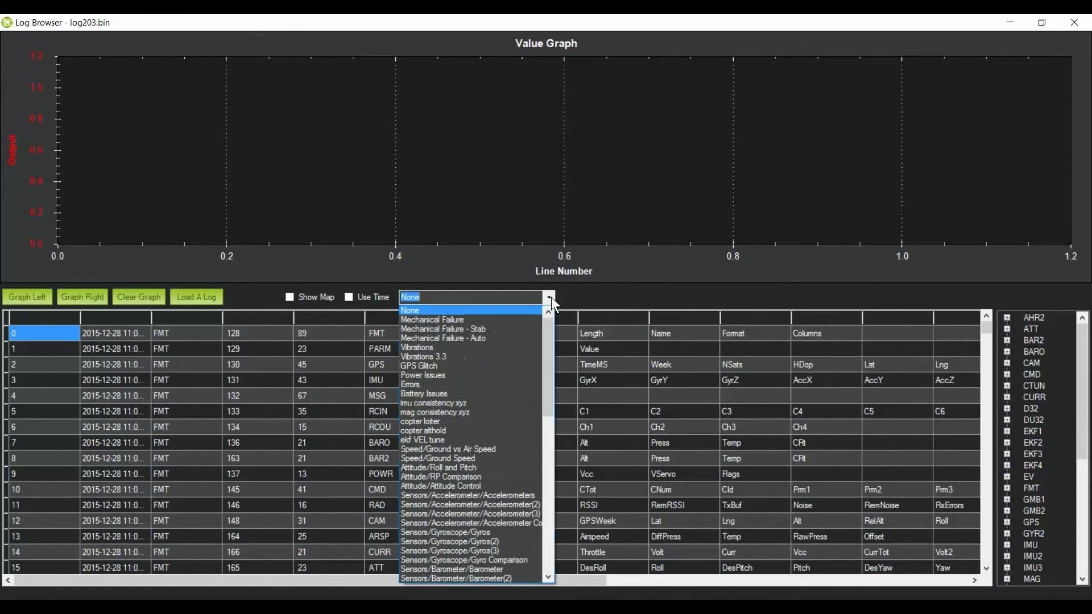
left_click(448, 347)
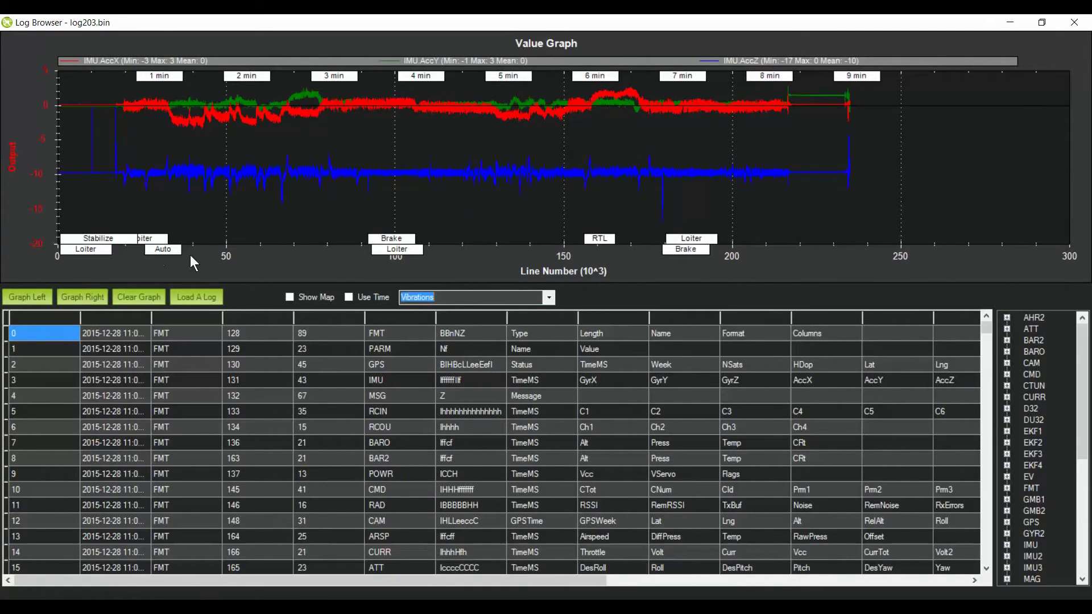
left_click(548, 299)
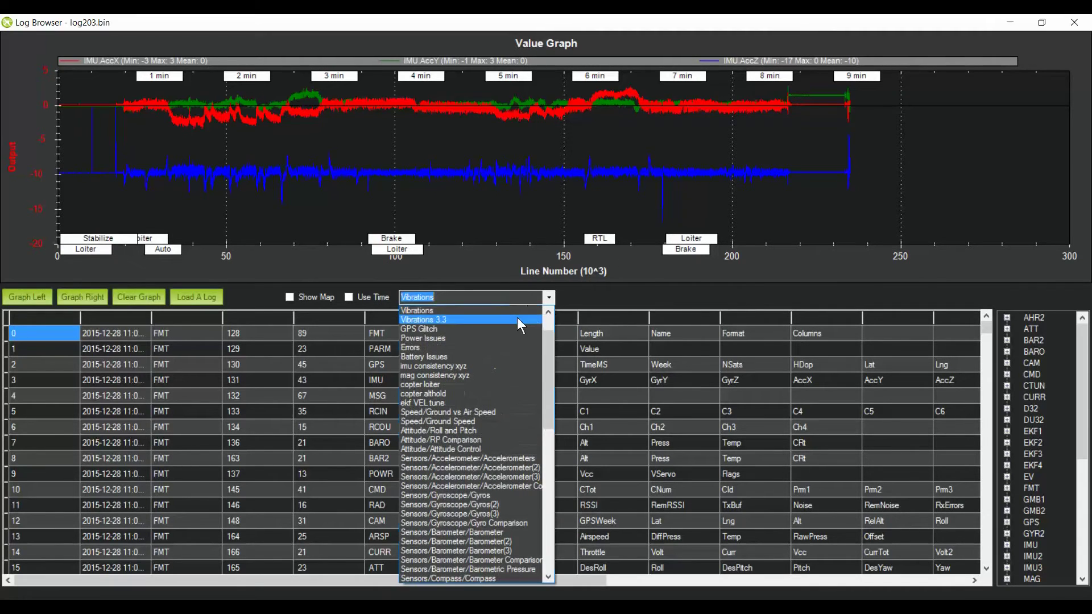
left_click(474, 357)
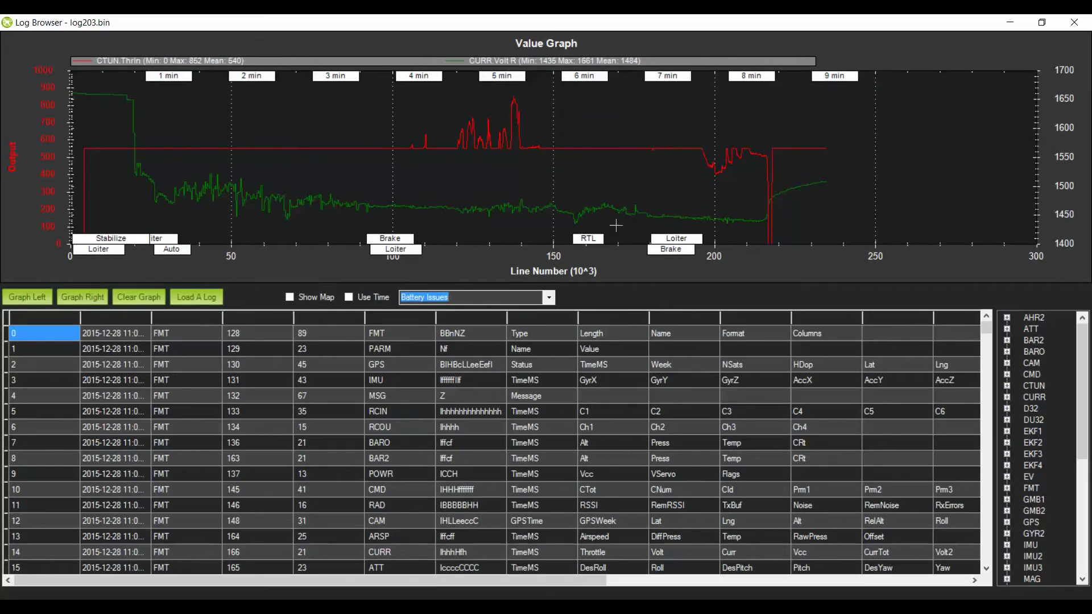
- Show the flight path on the satellite map zoomed out, clear the graph, and close the Log Browser
left_click(290, 297)
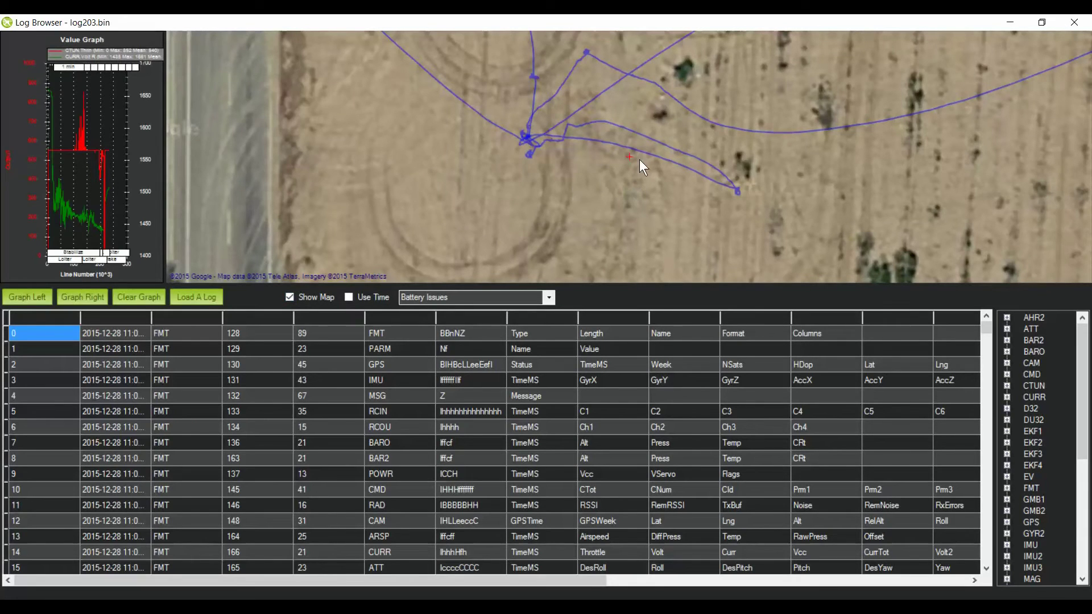
scroll(629, 156, "down", 4)
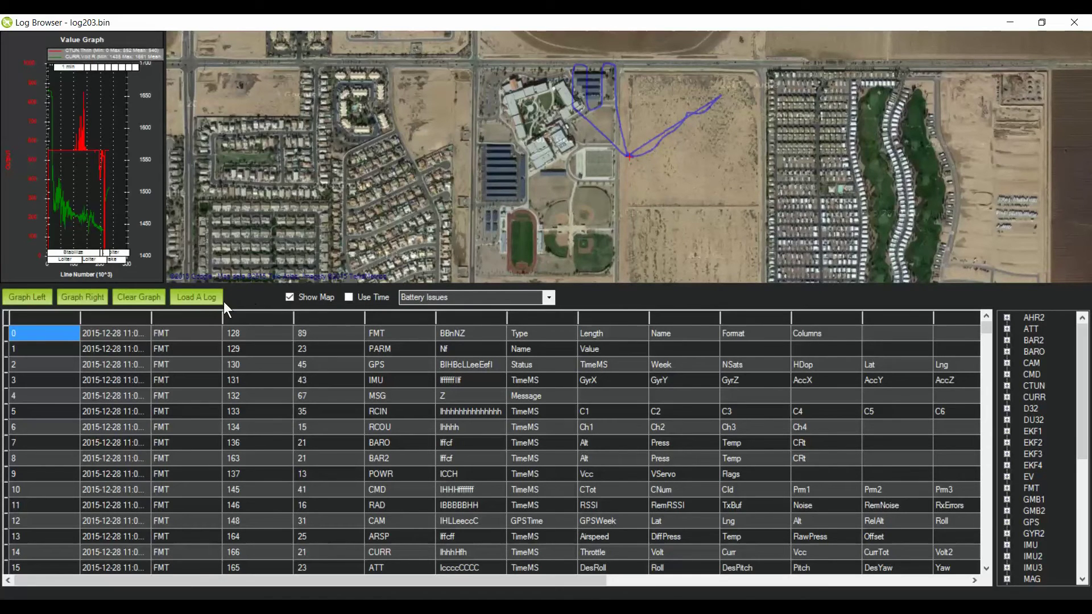
left_click(140, 297)
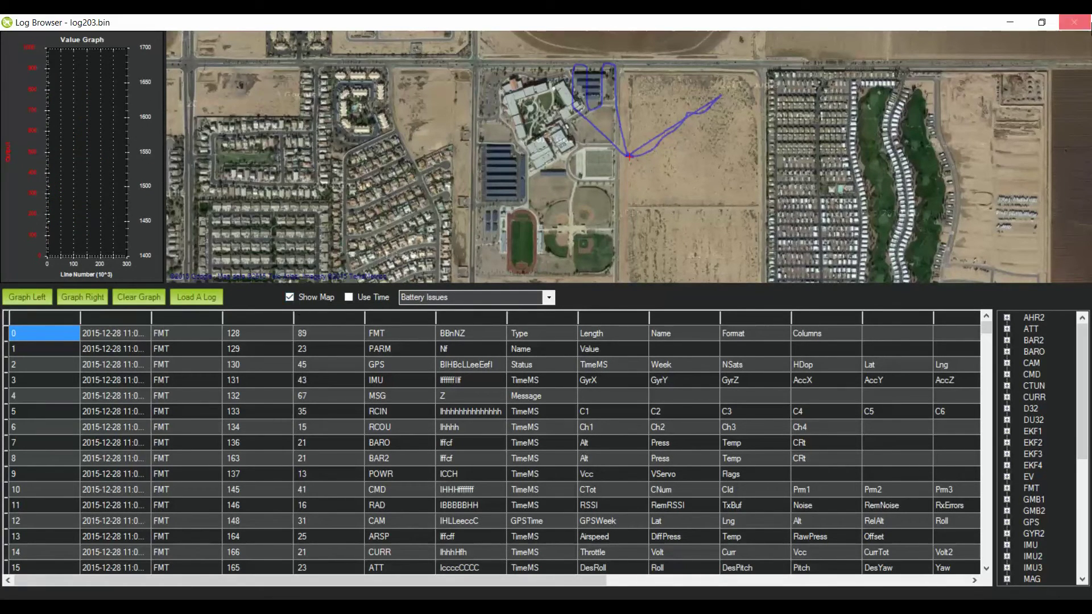
left_click(1075, 24)
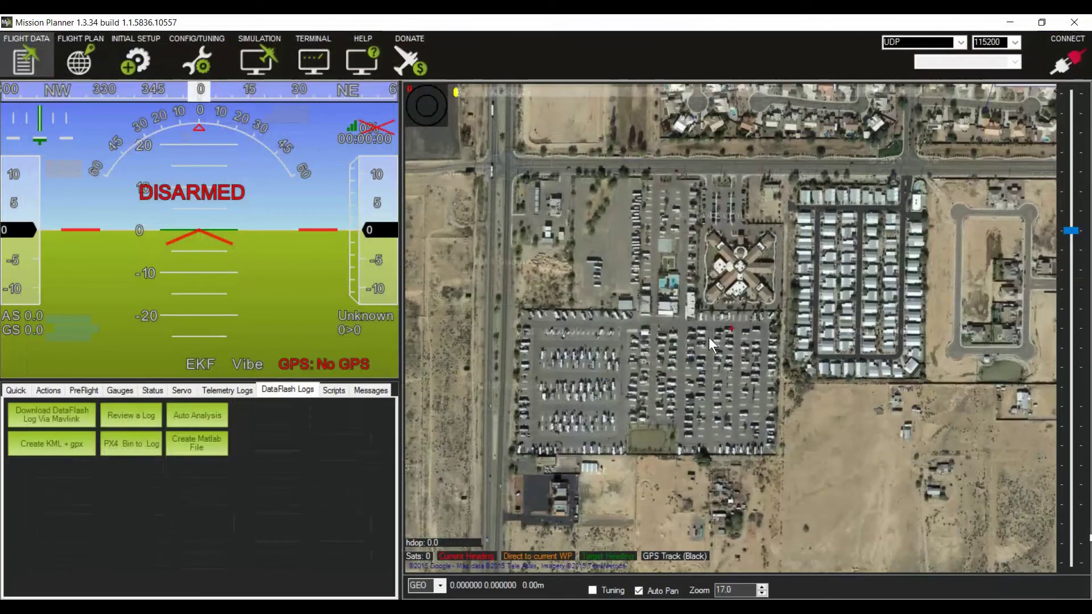
- Convert log203.bin with PX4 Bin to Log, then open log203.log from Documents\Logs
left_click(129, 445)
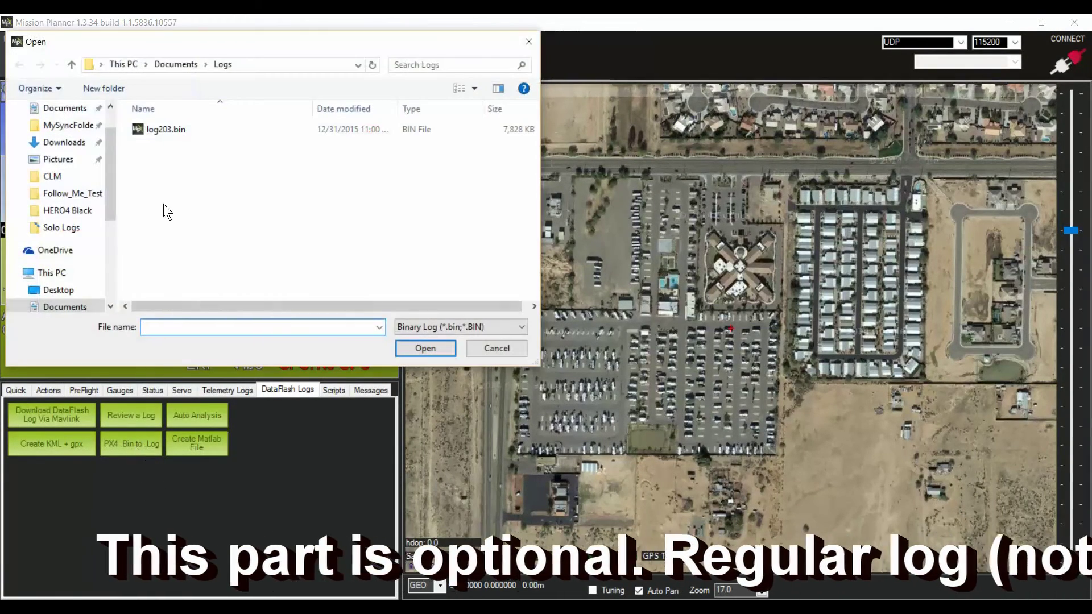
double_click(154, 131)
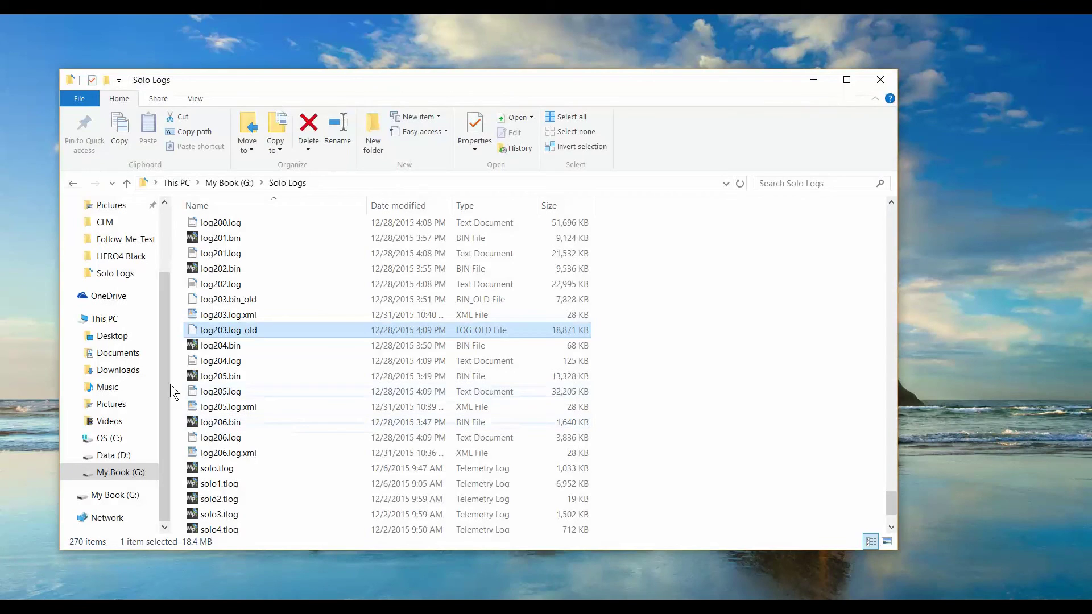
left_click(133, 354)
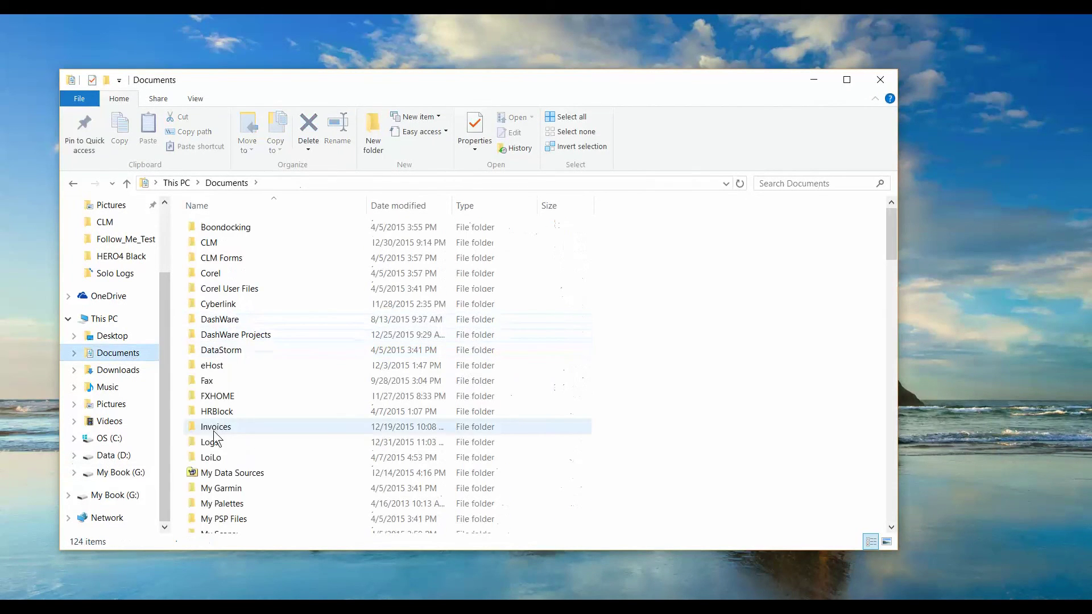
double_click(214, 444)
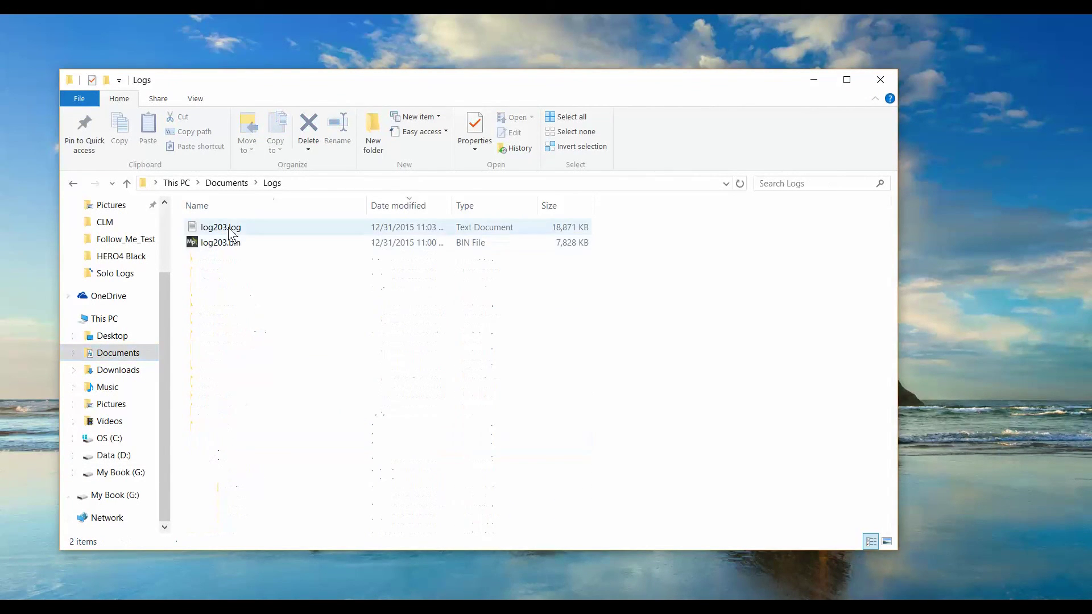
double_click(222, 230)
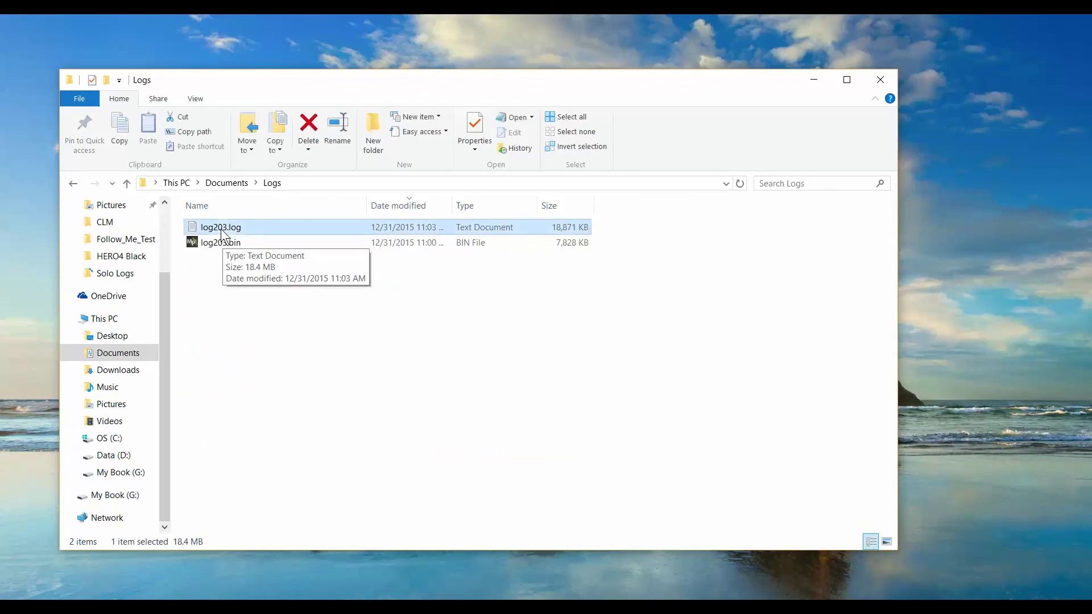
scroll(428, 267, "down", 14)
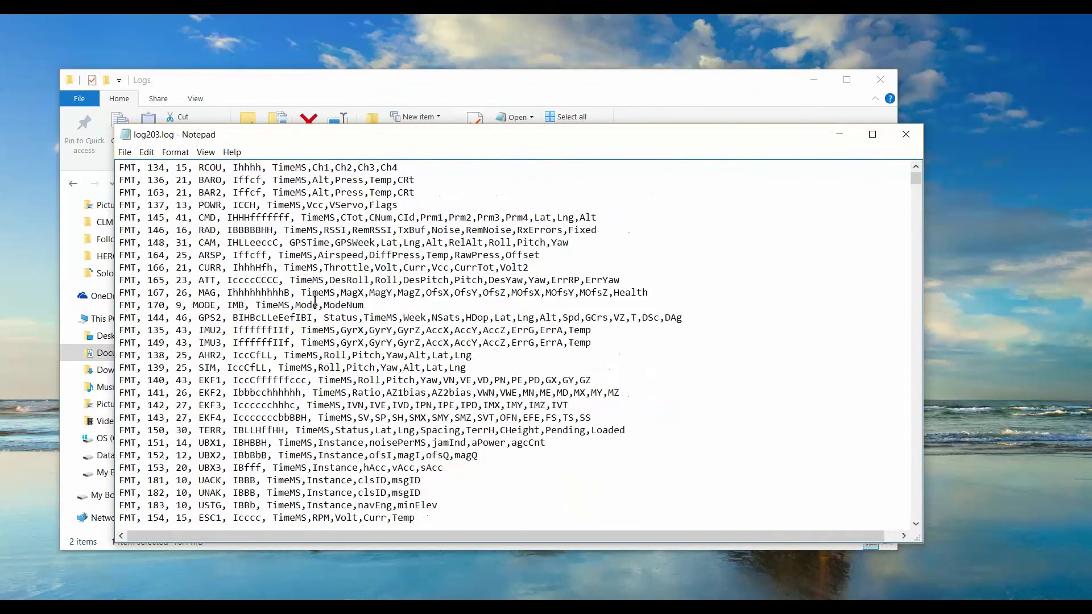
scroll(327, 305, "up", 14)
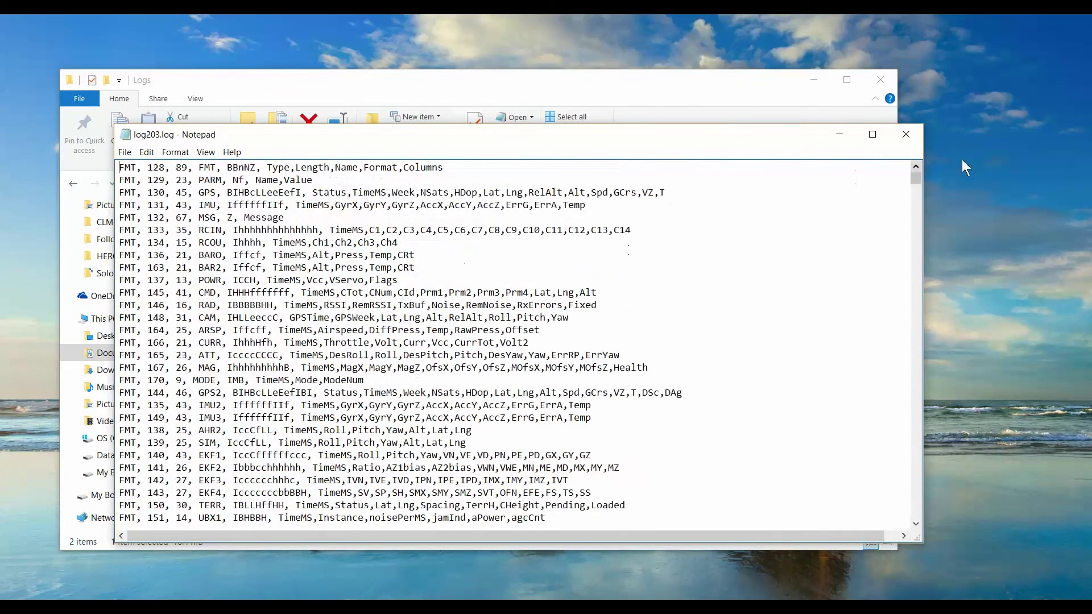